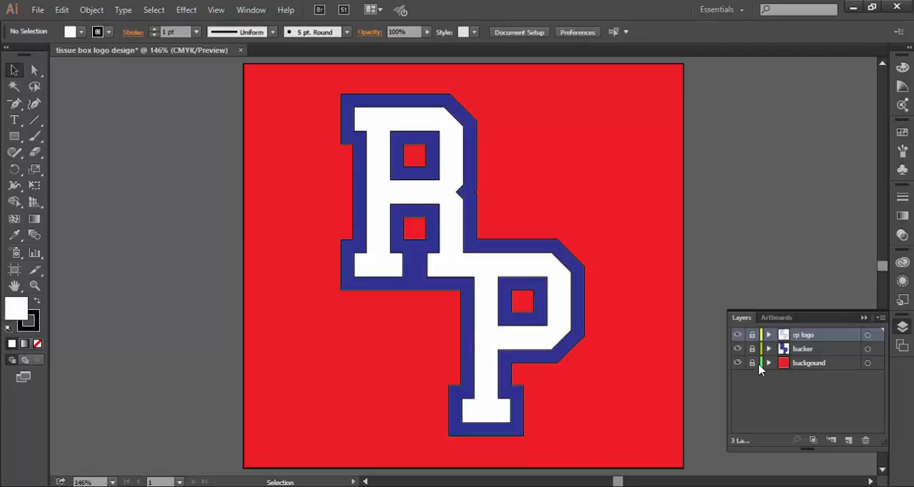
Step: Unlock the background layer, change its red rectangle to no fill with the default black stroke, and relock the layer
click(753, 365)
click(259, 163)
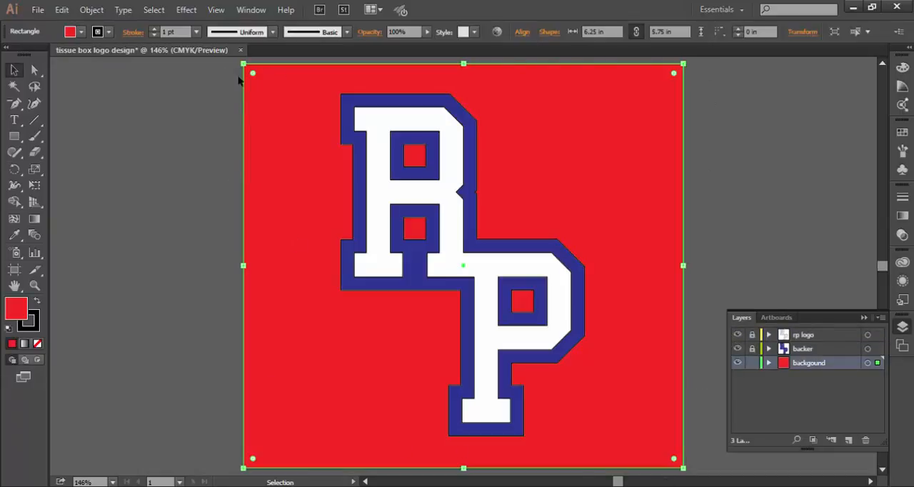
click(7, 330)
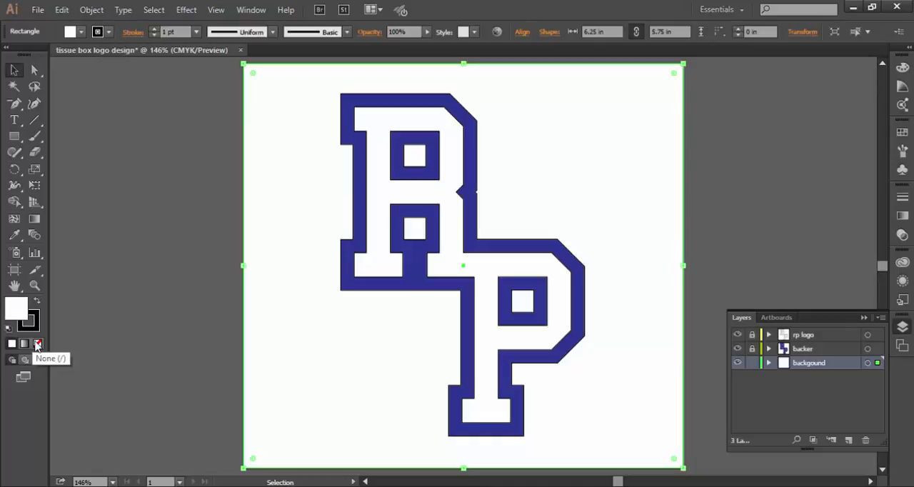
click(37, 345)
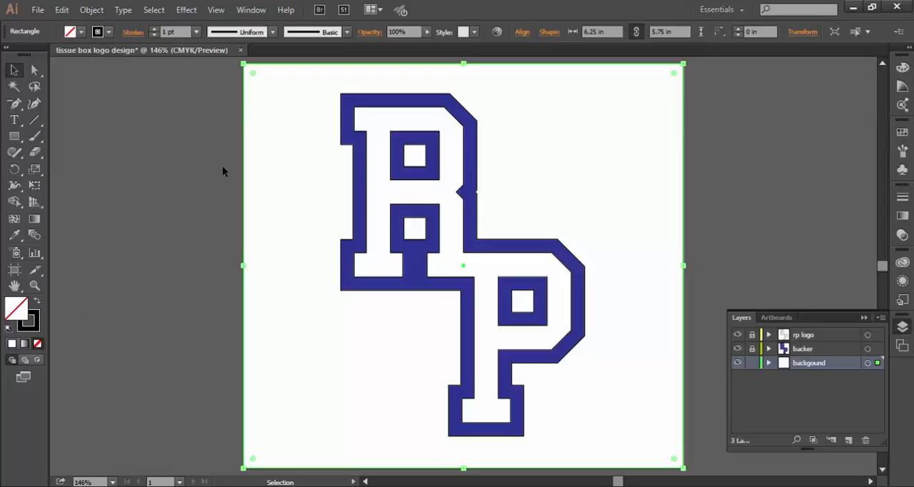
click(747, 363)
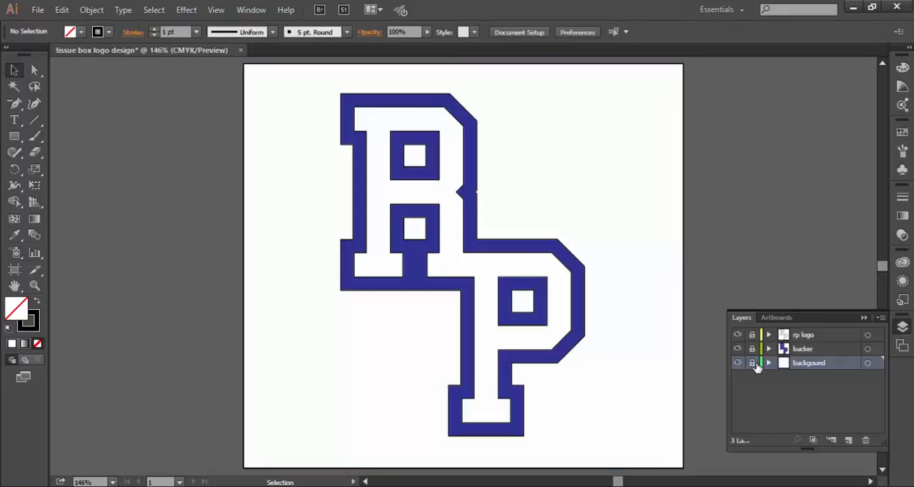
Step: Unlock the backer layer, change the blue letter outline shape to no fill with the default black stroke, and relock the layer
click(812, 352)
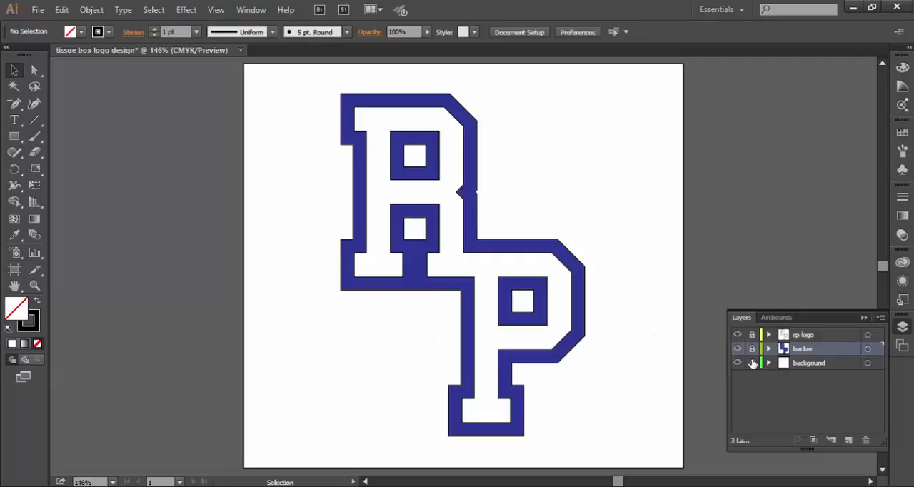
click(18, 71)
click(387, 293)
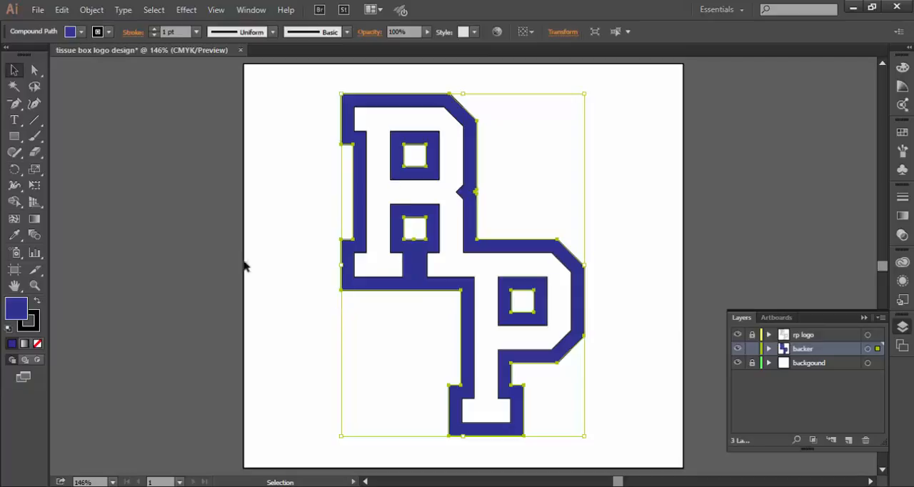
click(9, 328)
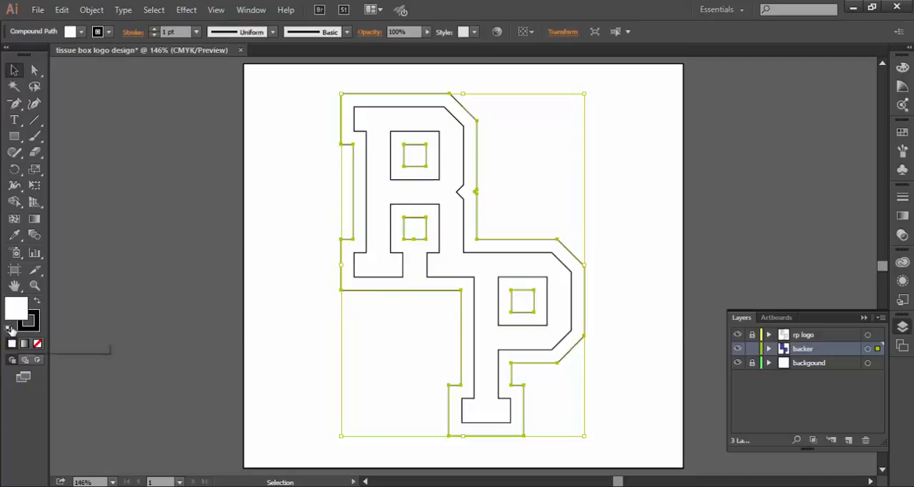
click(37, 344)
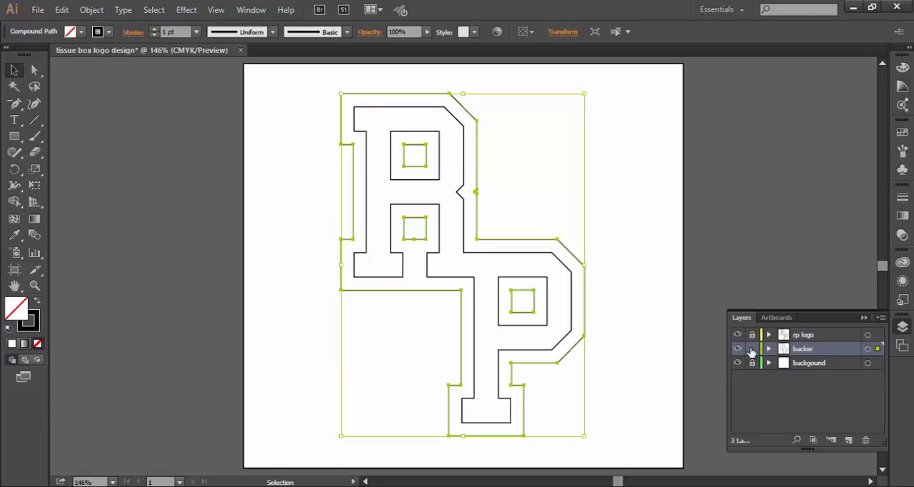
click(751, 349)
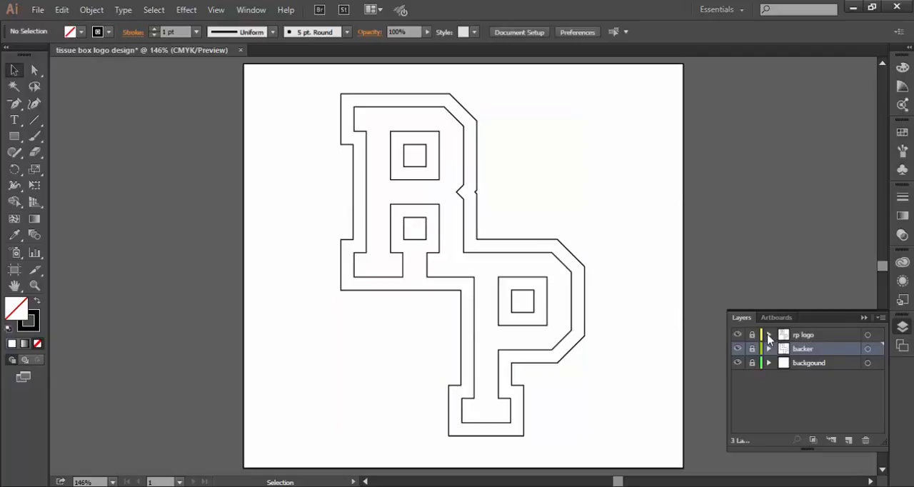
Step: Unlock the rp logo layer, remove the white fill from its compound path, and deselect it
click(768, 336)
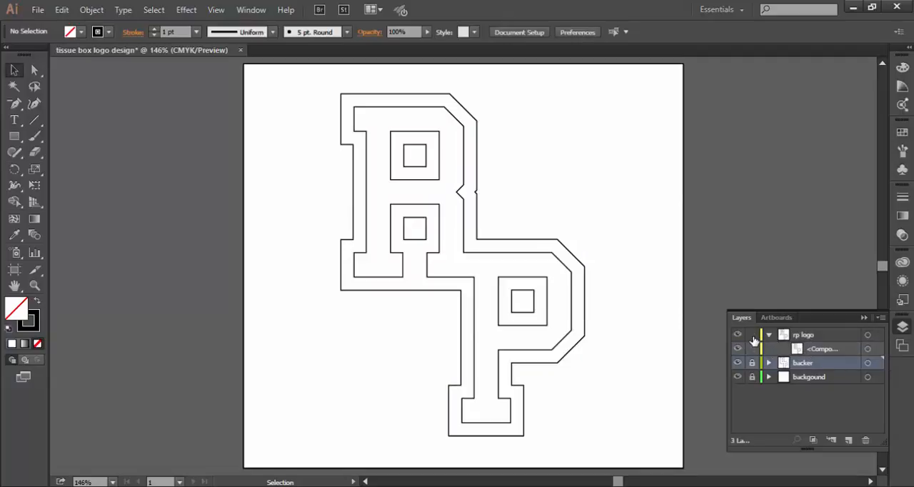
click(777, 340)
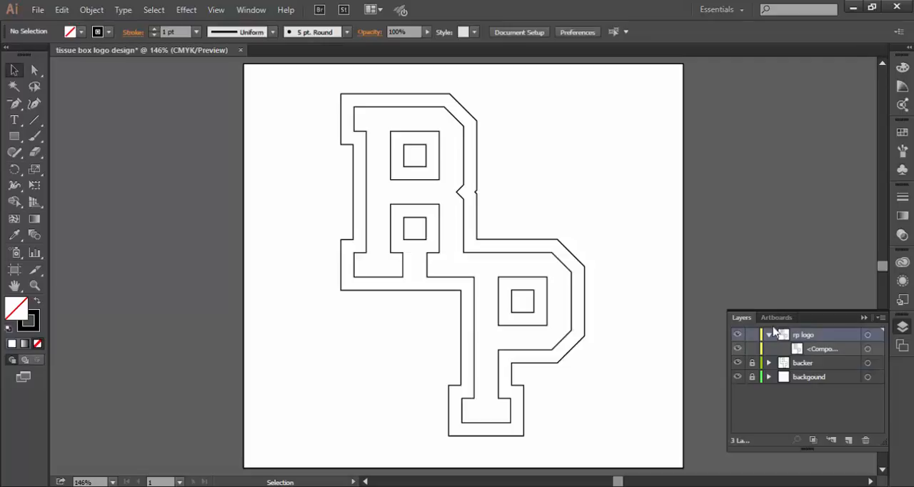
click(398, 183)
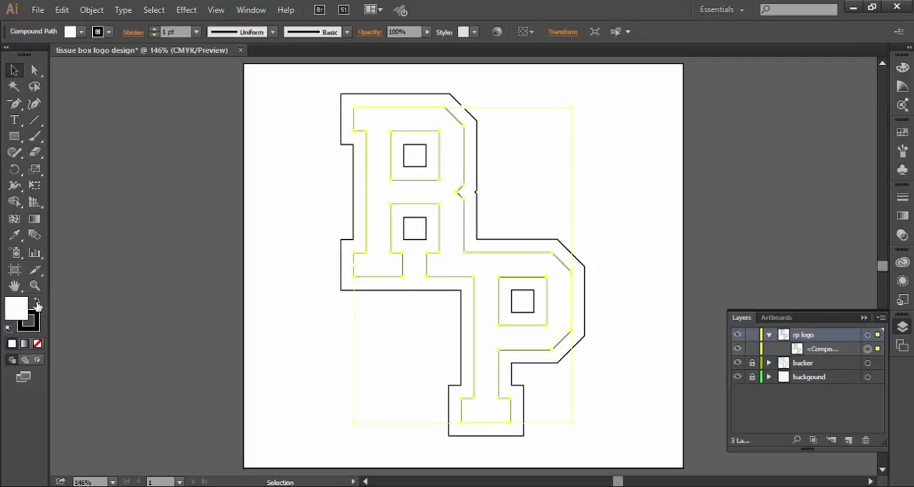
click(37, 344)
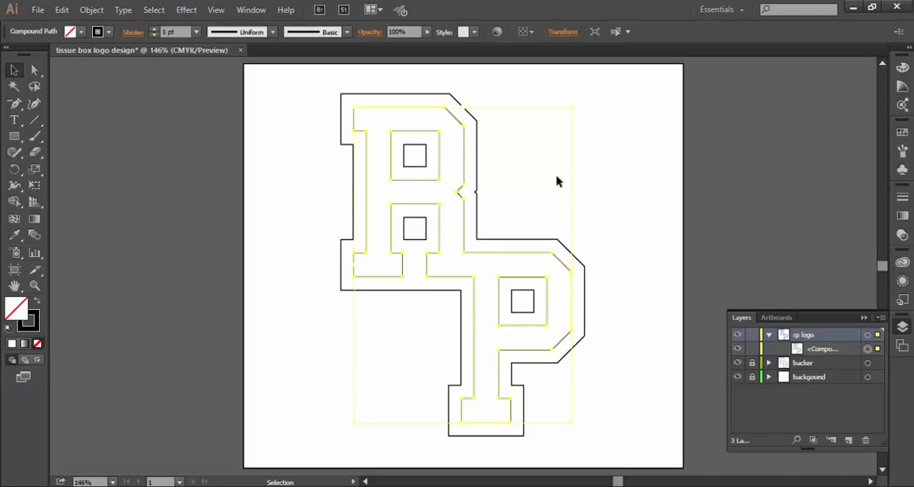
click(528, 200)
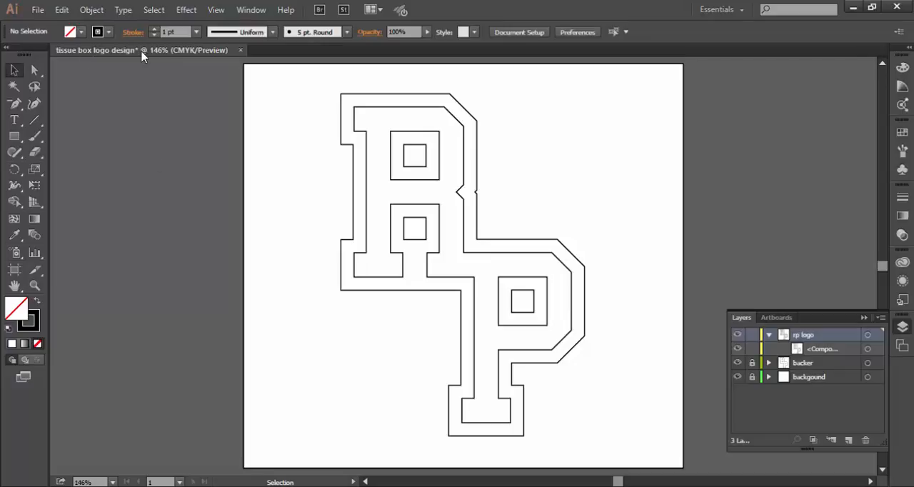
Step: Save the document under the name "tissue box logo design.ai" in the tissue box logo folder as an Adobe Illustrator file
click(37, 10)
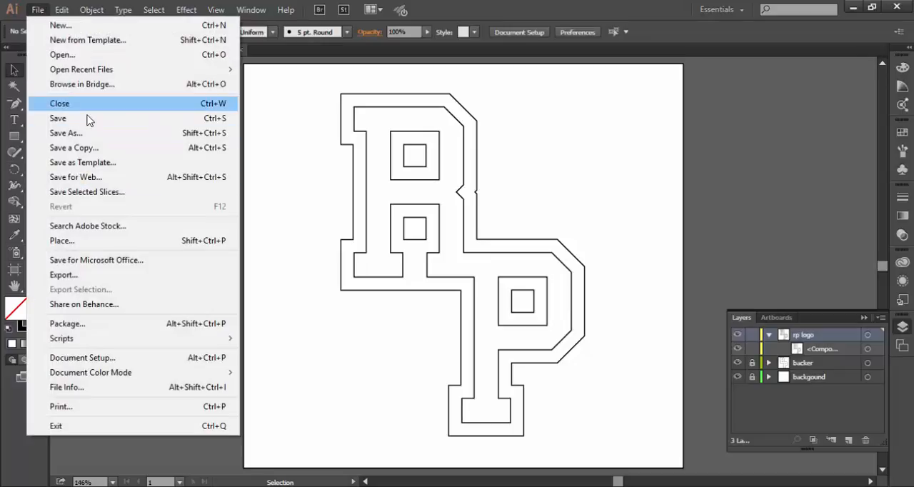
click(86, 132)
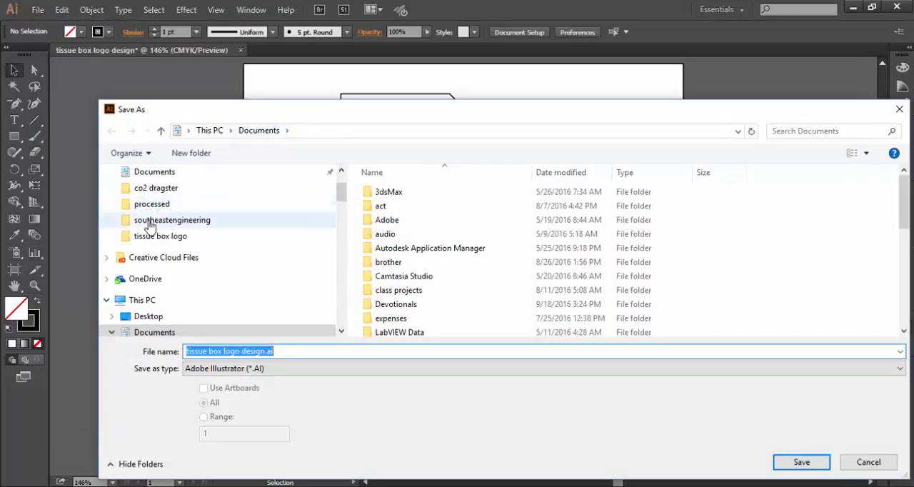
click(193, 237)
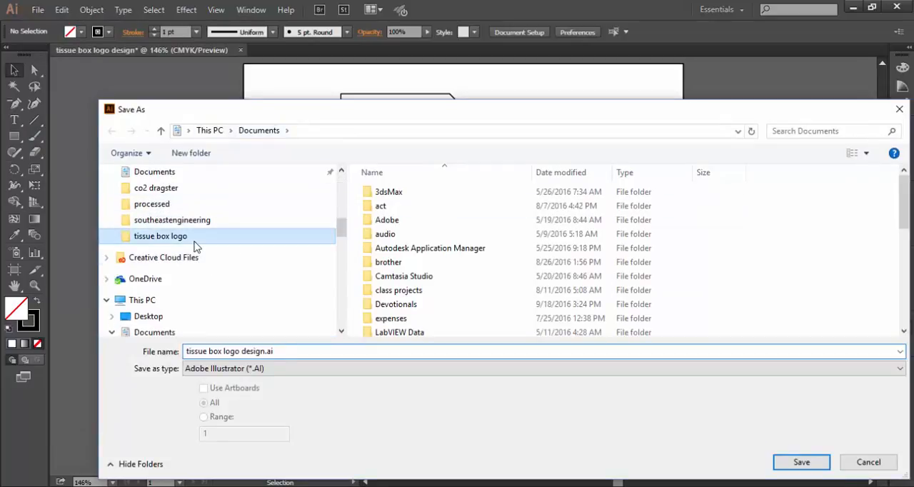
click(264, 351)
click(281, 350)
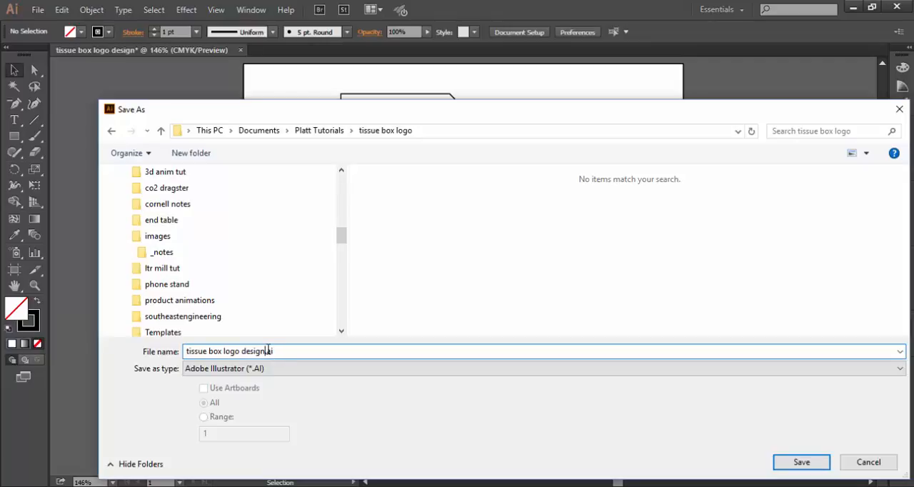
text(backer)
key(BackSpace)
key(BackSpace)
key(BackSpace)
key(BackSpace)
key(Return)
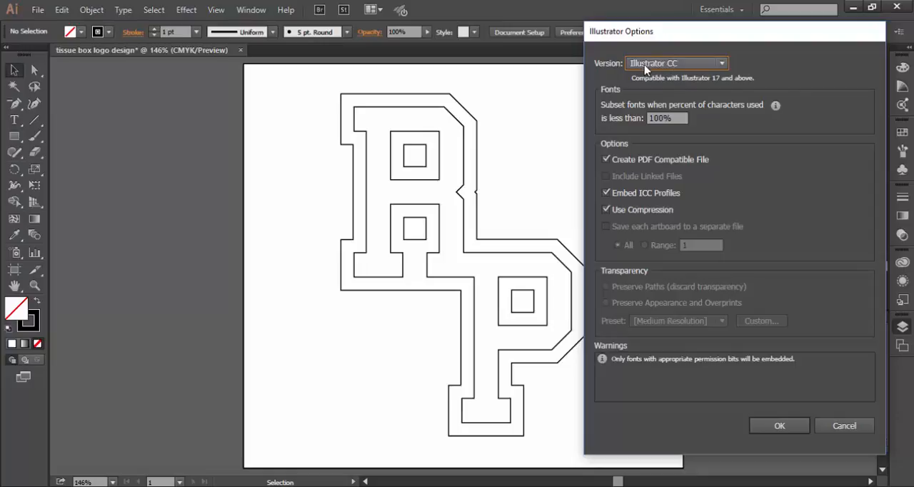
Step: Keep Illustrator CC as the file version and complete the save with the default options
click(722, 64)
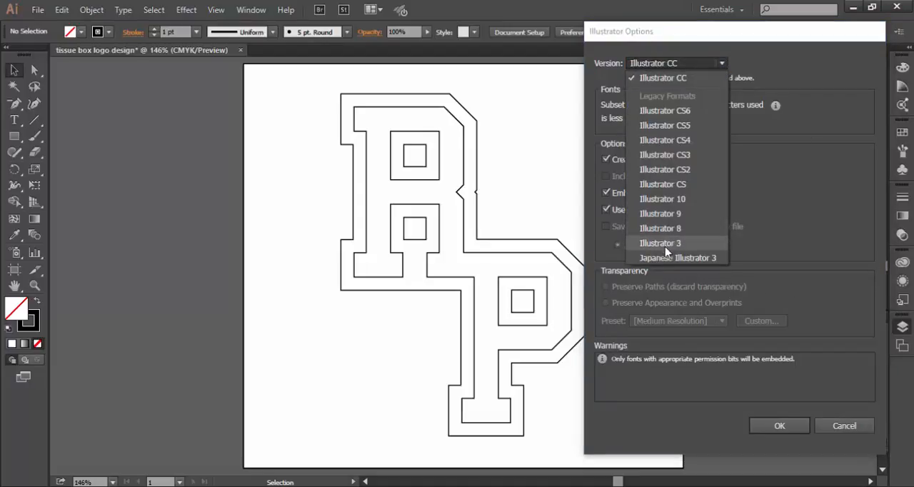
click(691, 79)
click(779, 426)
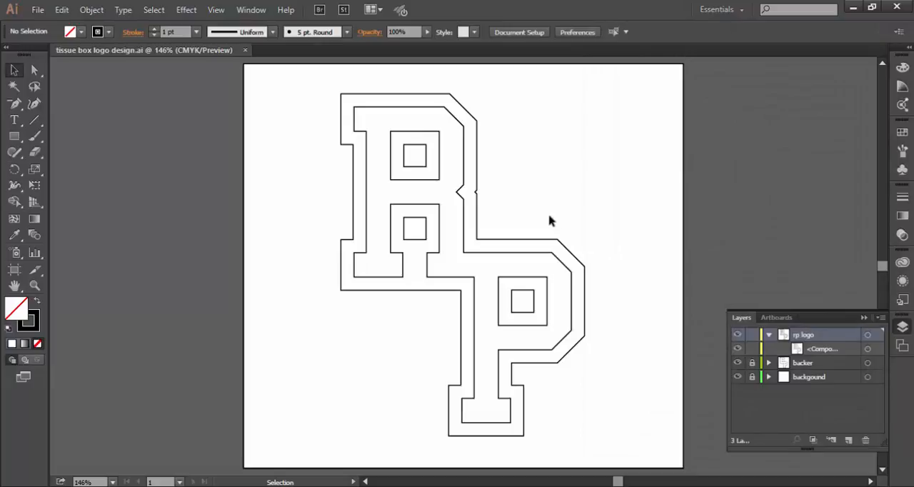
Step: Save the document under the new name "tissue box logo design backer.ai" in the Illustrator 8 legacy format, accepting the older-format conversion
click(34, 12)
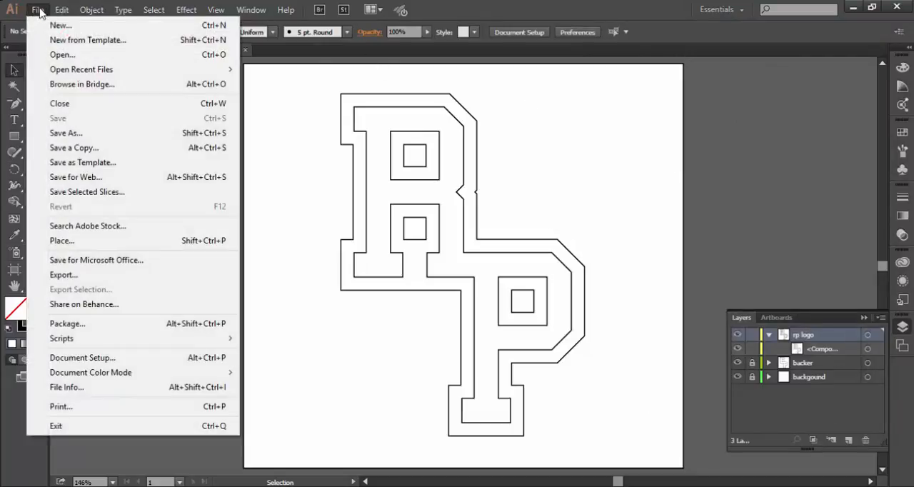
click(71, 133)
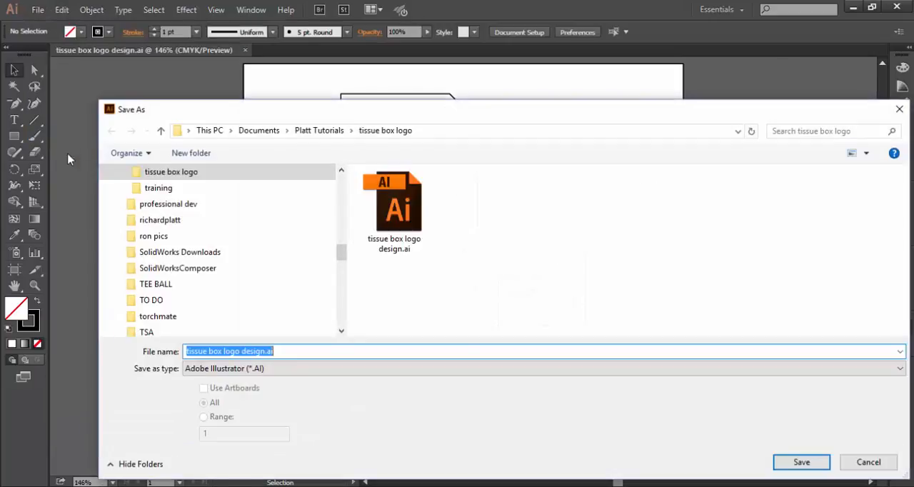
click(266, 351)
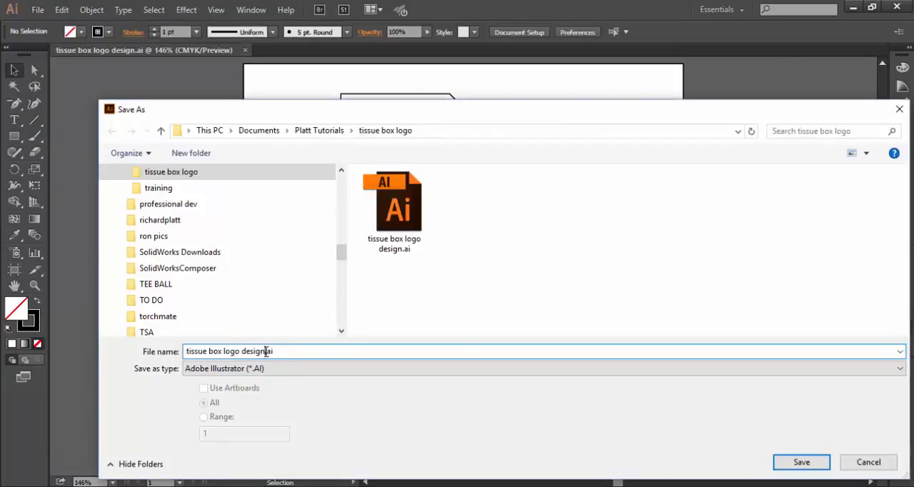
text(backer)
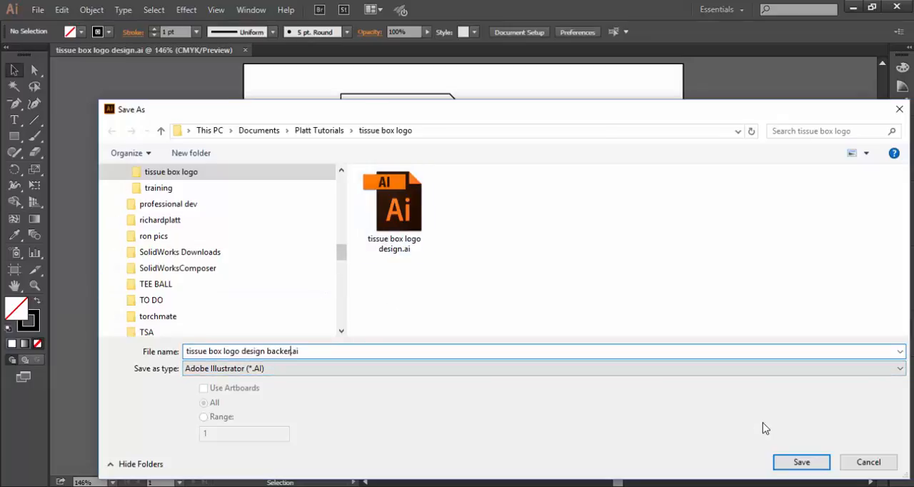
click(798, 462)
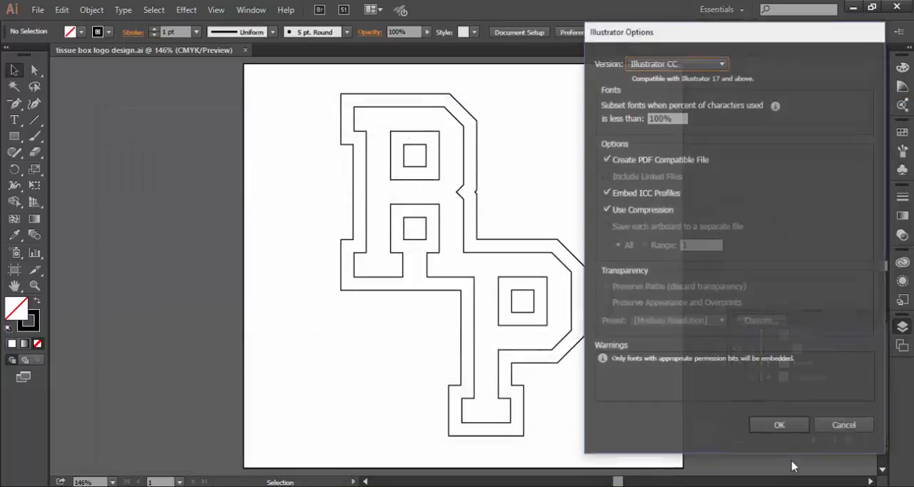
click(648, 63)
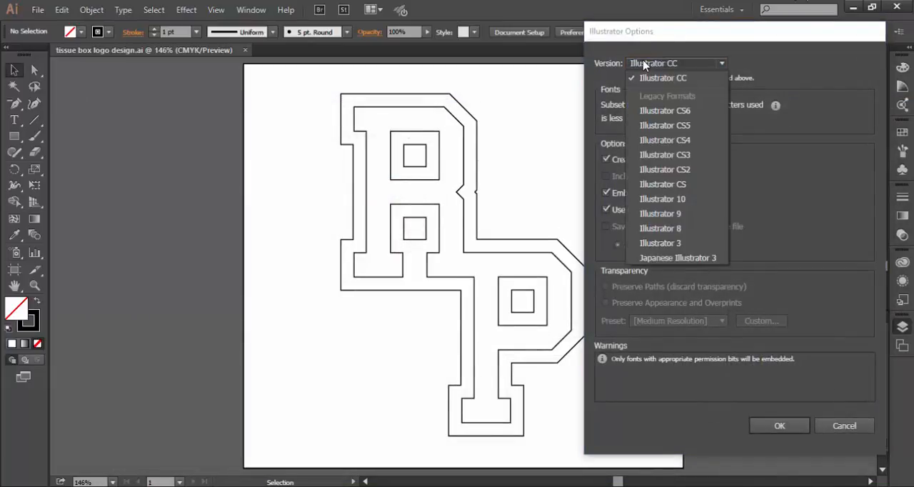
click(673, 238)
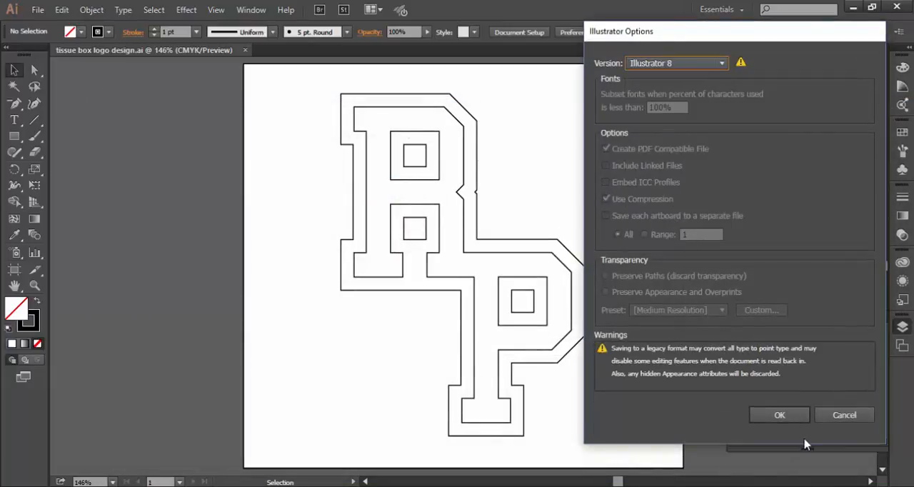
click(779, 414)
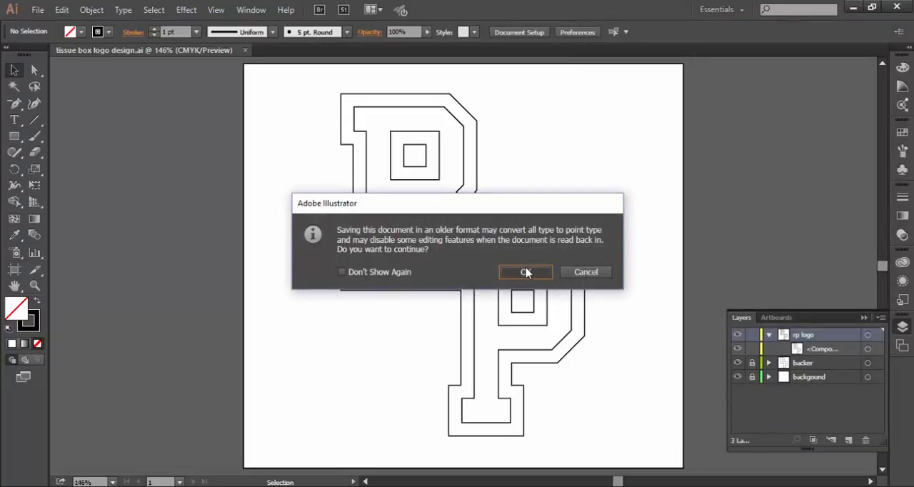
click(525, 272)
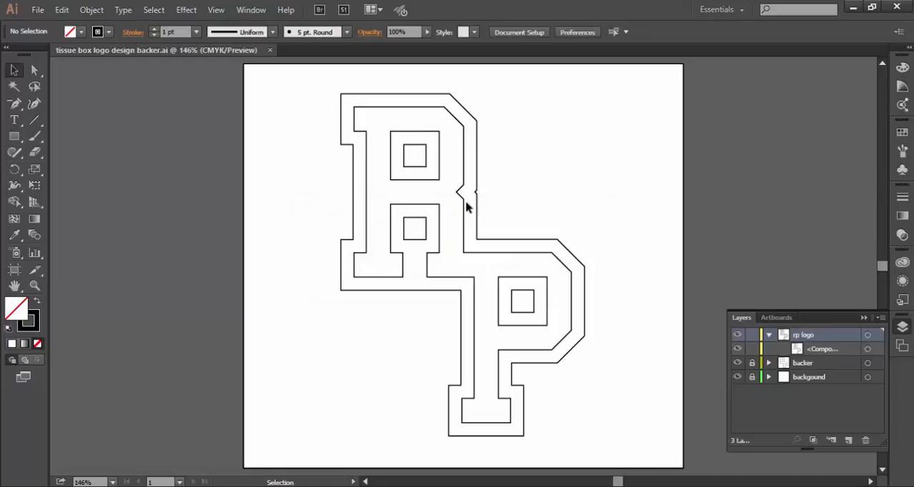
Step: Delete the inner RP lettering compound path and remove the emptied rp logo layer
click(425, 190)
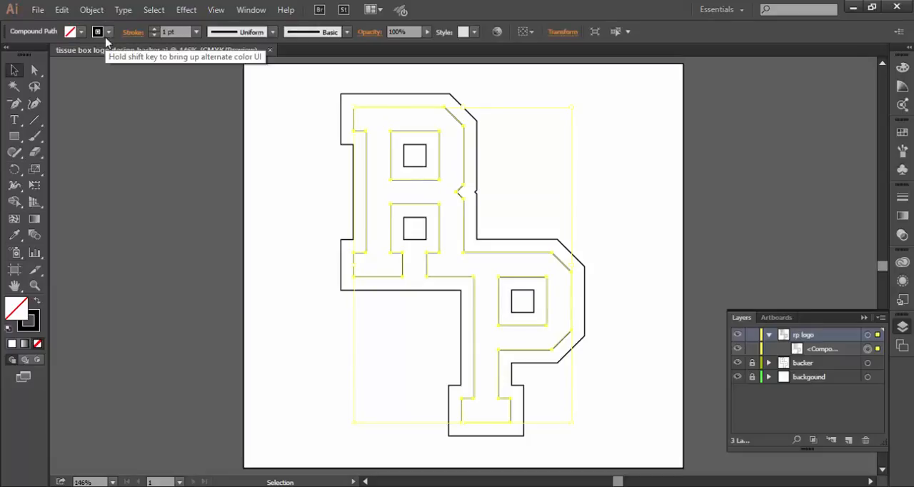
key(Delete)
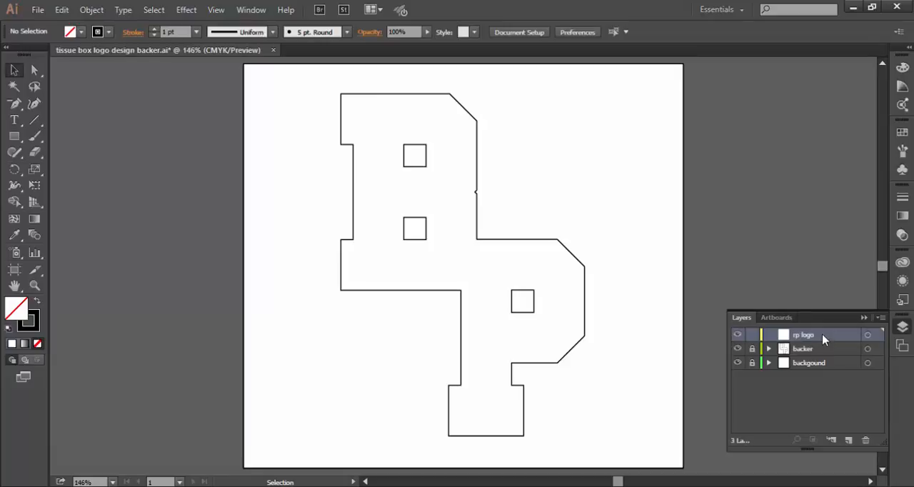
drag(824, 340, 867, 441)
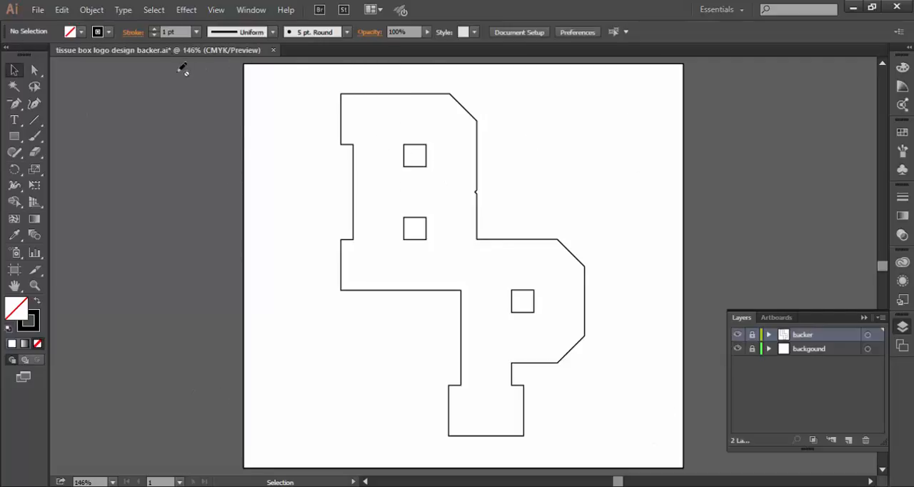
Step: Save the changes to the backer document, accepting the older-format conversion
click(39, 16)
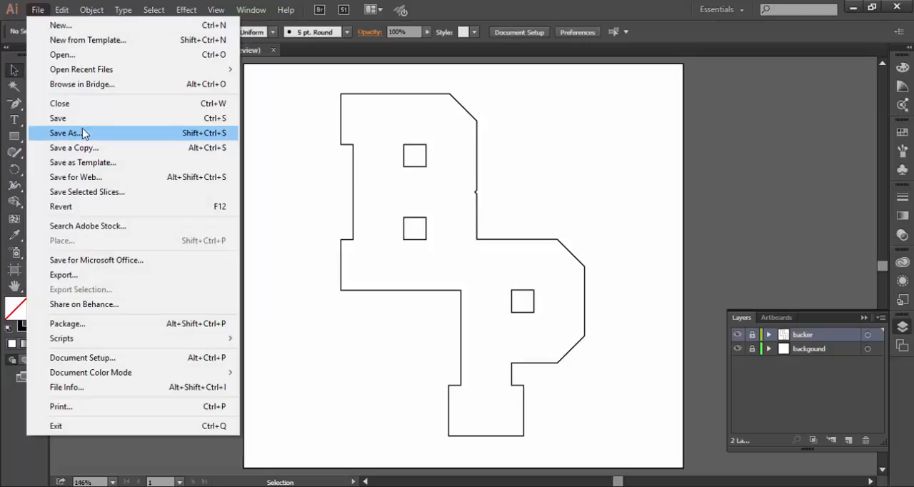
click(83, 120)
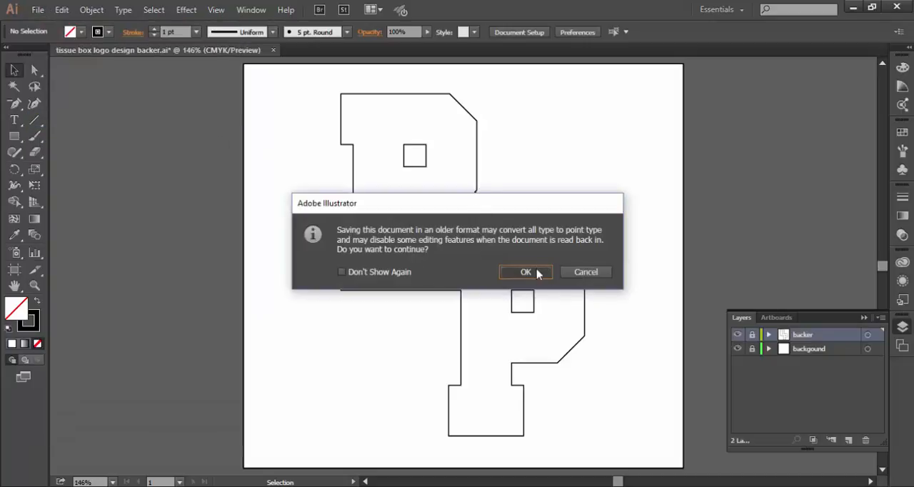
click(543, 273)
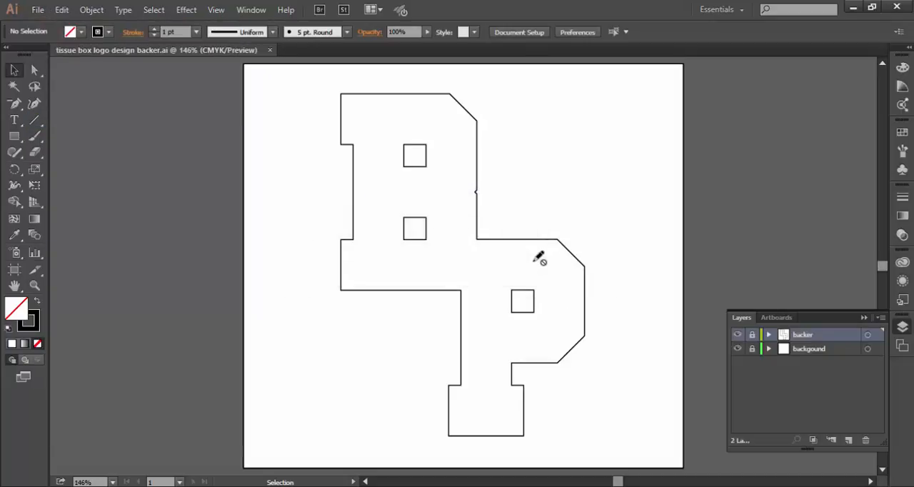
Step: Reopen the recent file "tissue box logo design.ai" alongside the backer document
click(36, 11)
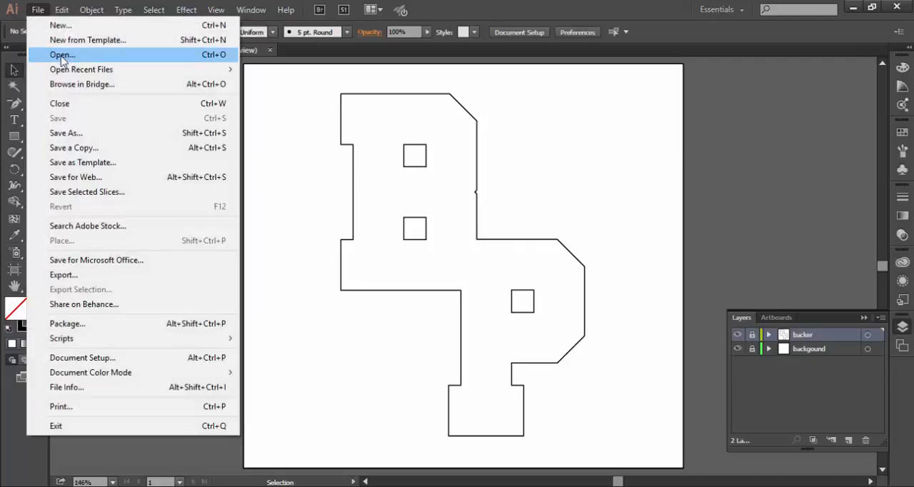
mouse_move(71, 69)
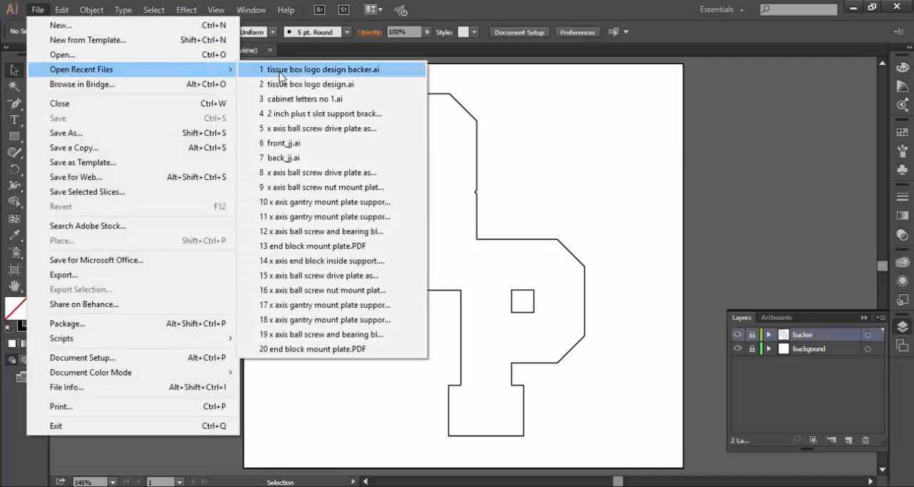
click(297, 85)
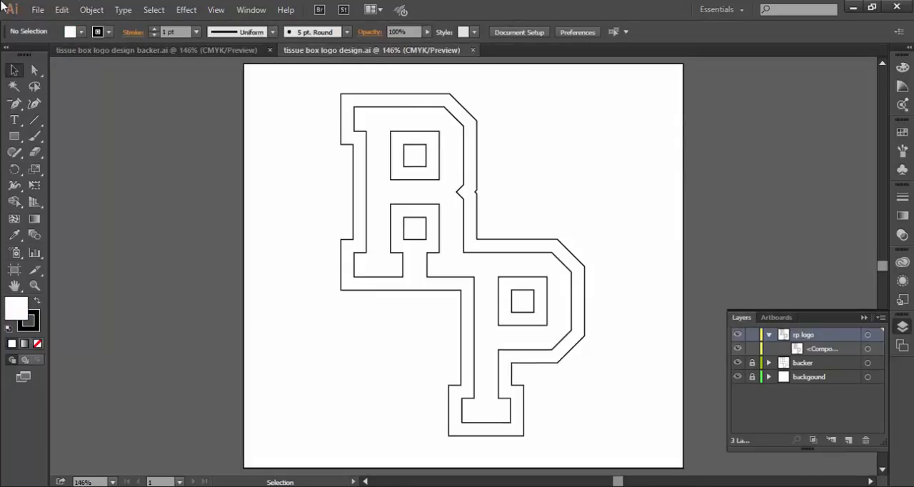
Step: Save the document under the new name "tissue box logo design just logo.ai" in the Illustrator 8 legacy format, accepting the older-format conversion
click(40, 11)
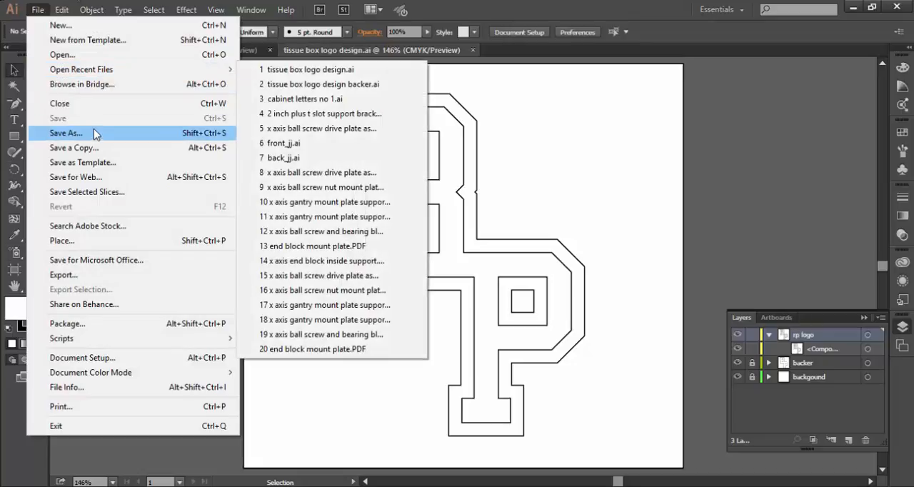
click(94, 136)
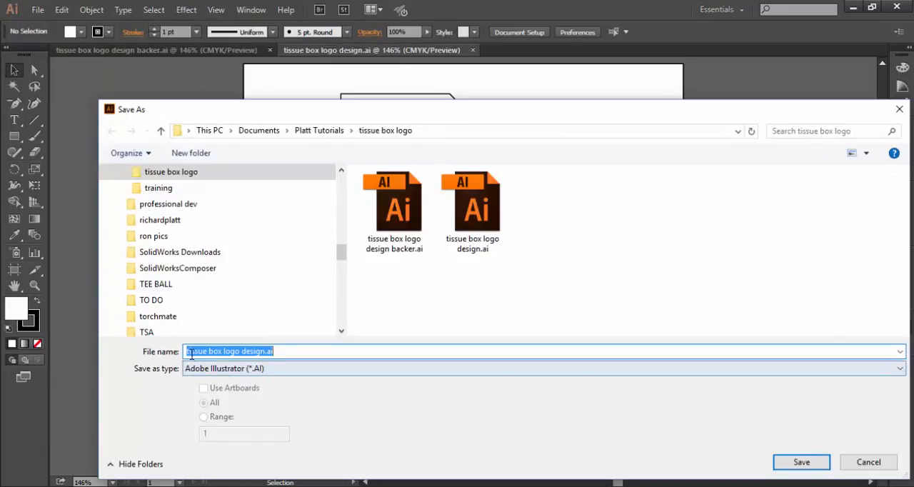
click(262, 351)
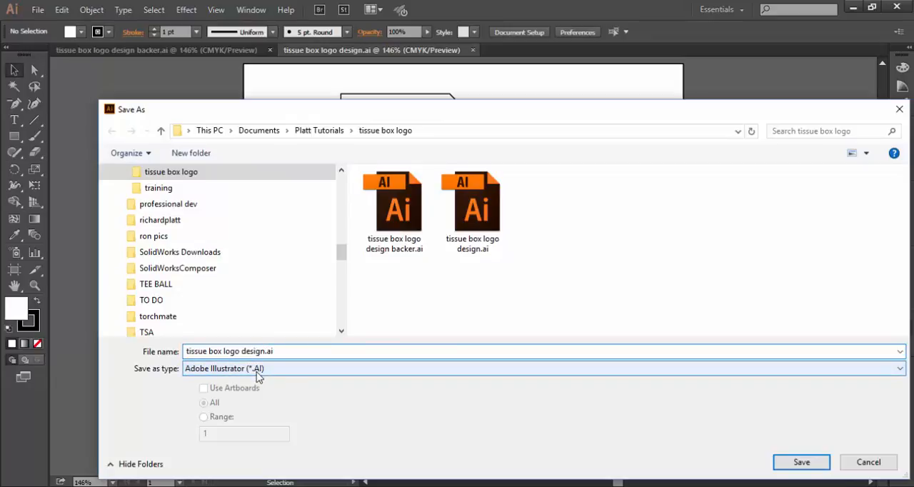
text(just logo)
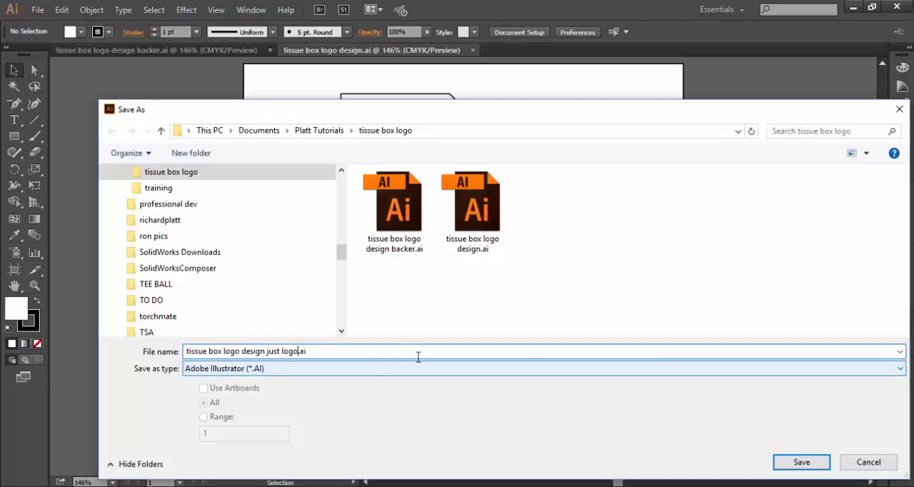
click(807, 463)
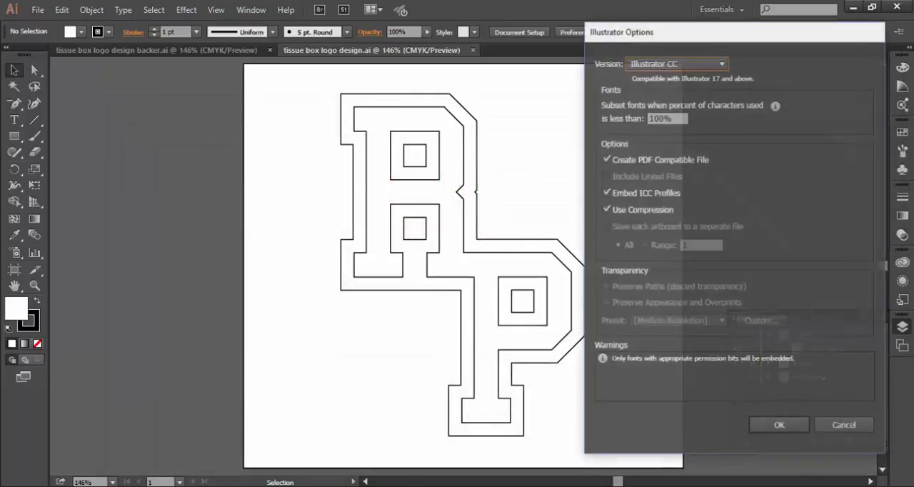
click(675, 62)
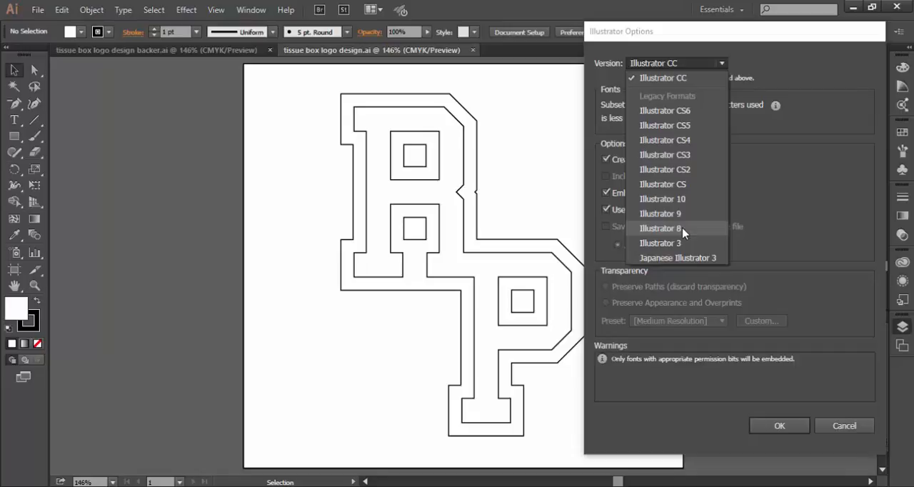
click(682, 228)
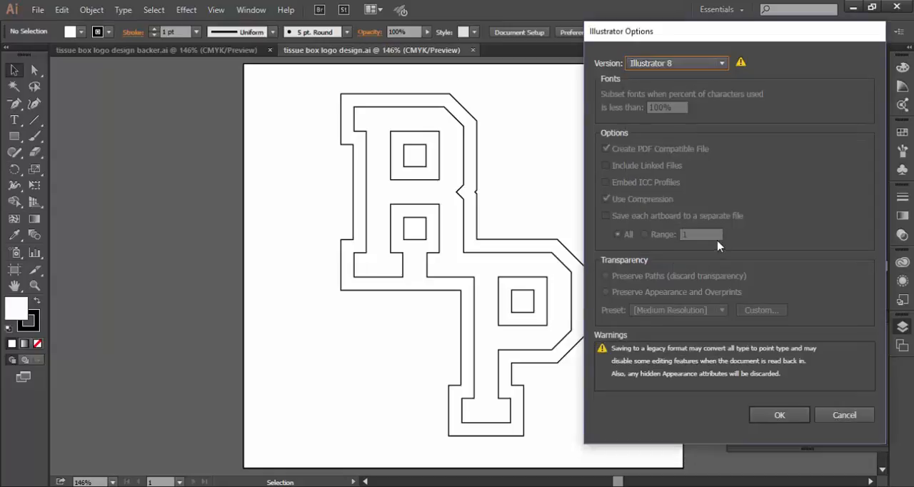
click(776, 415)
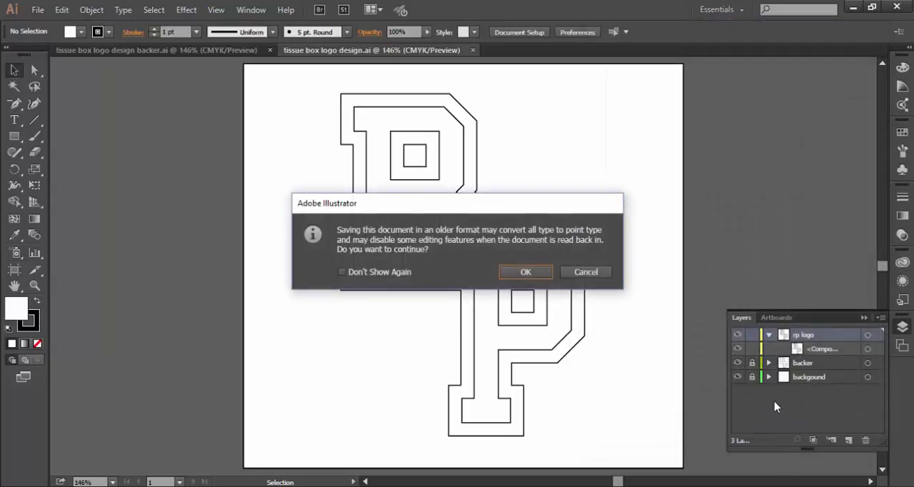
click(529, 271)
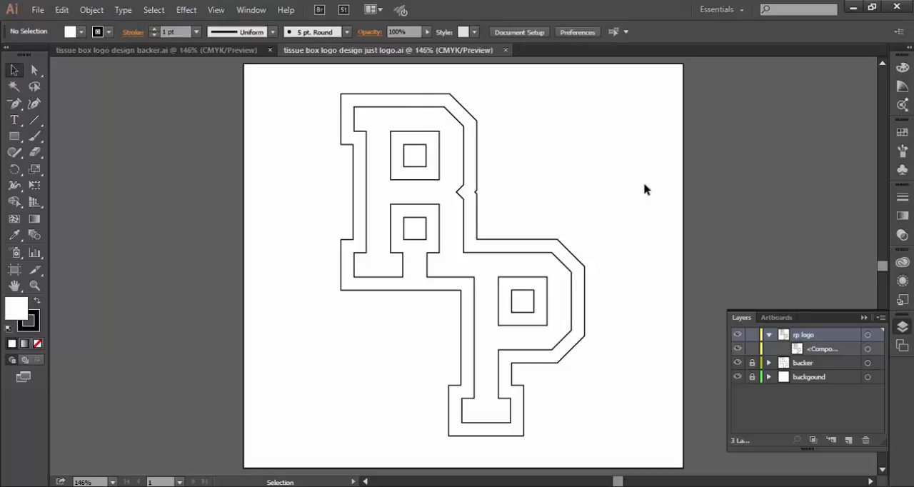
Step: Lock the rp logo layer and unlock the backer layer
click(751, 334)
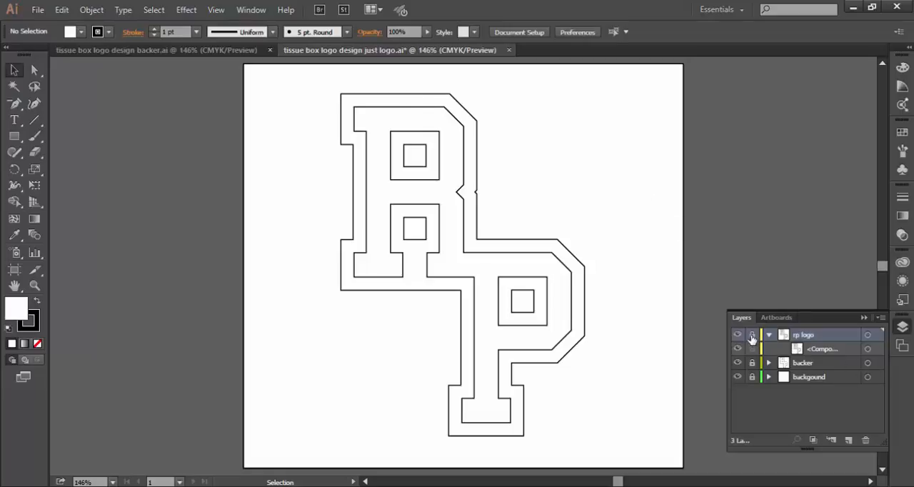
click(752, 362)
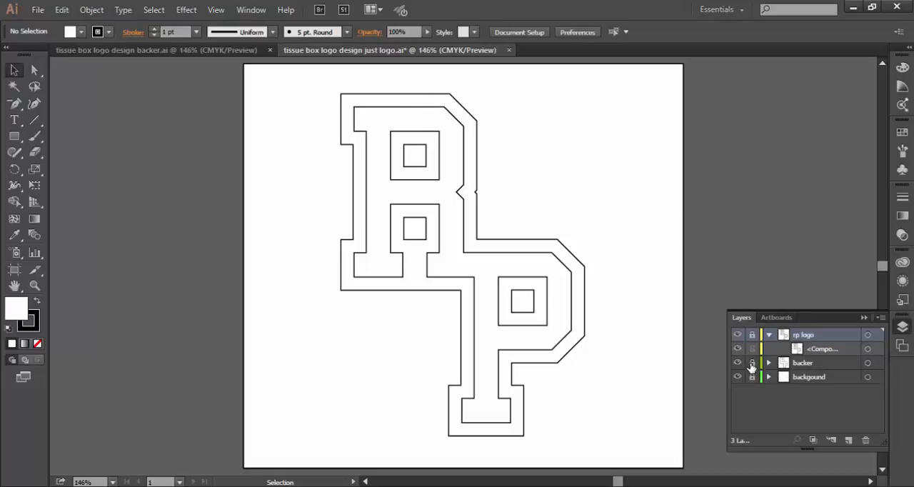
click(817, 363)
drag(817, 362, 865, 439)
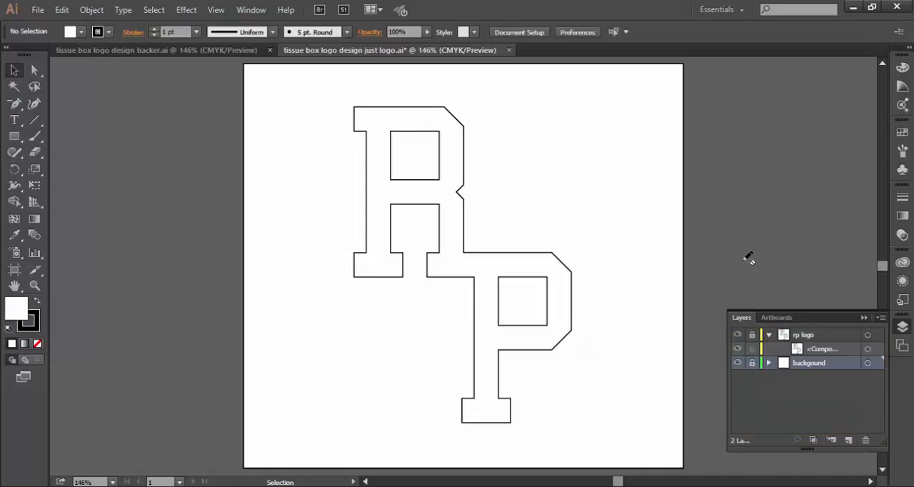
key(ctrl+s)
key(ctrl+z)
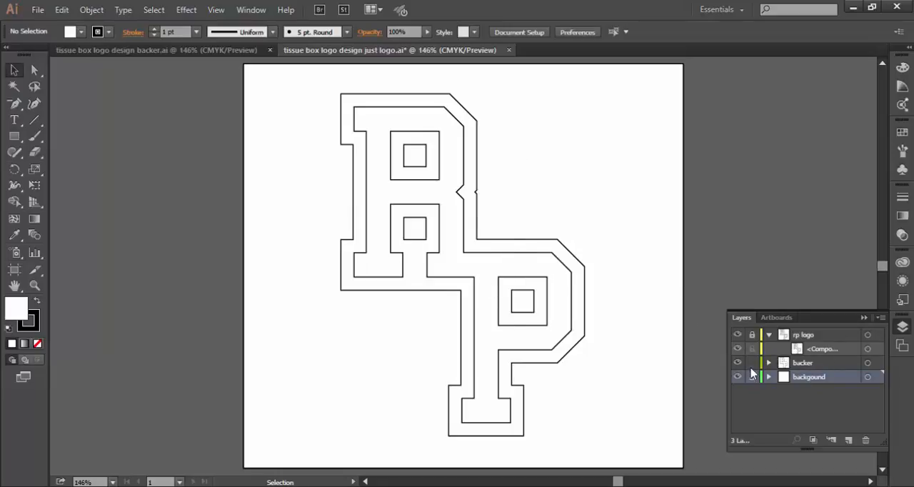
Step: Delete the backer layer with its outer outline and collapse the rp logo layer's contents
click(816, 364)
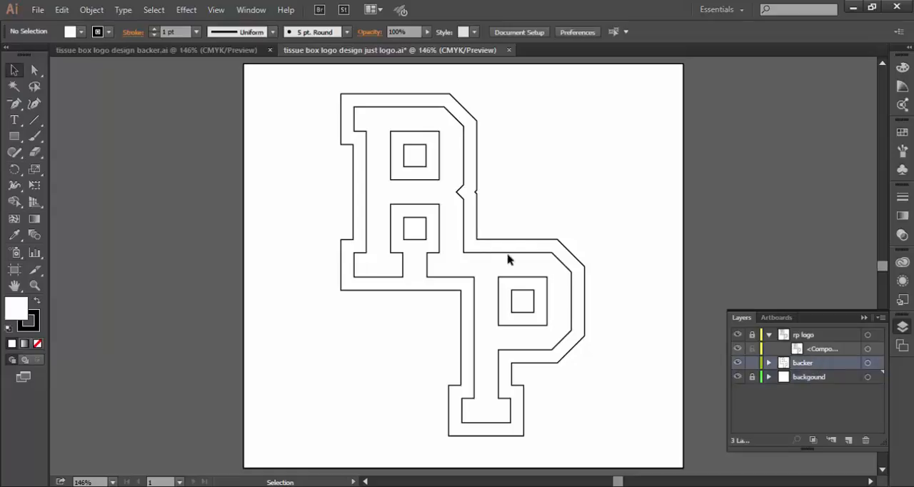
click(579, 265)
click(793, 256)
click(752, 362)
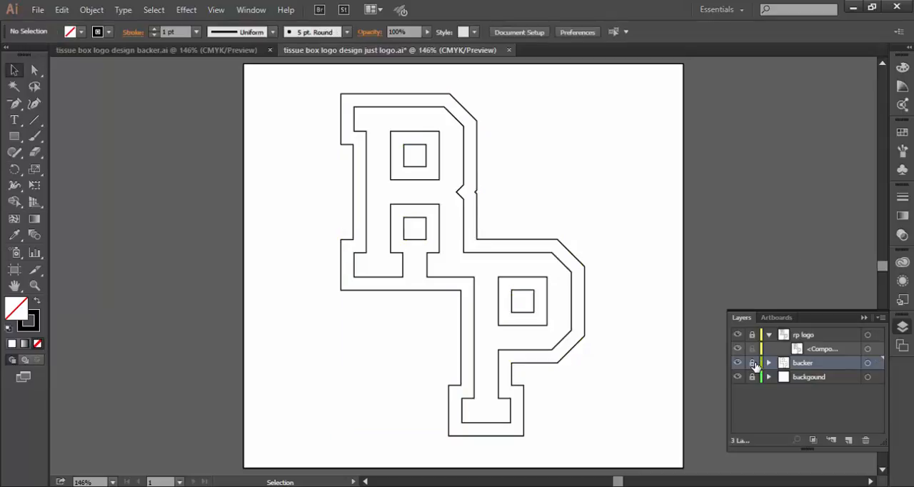
drag(819, 365, 867, 440)
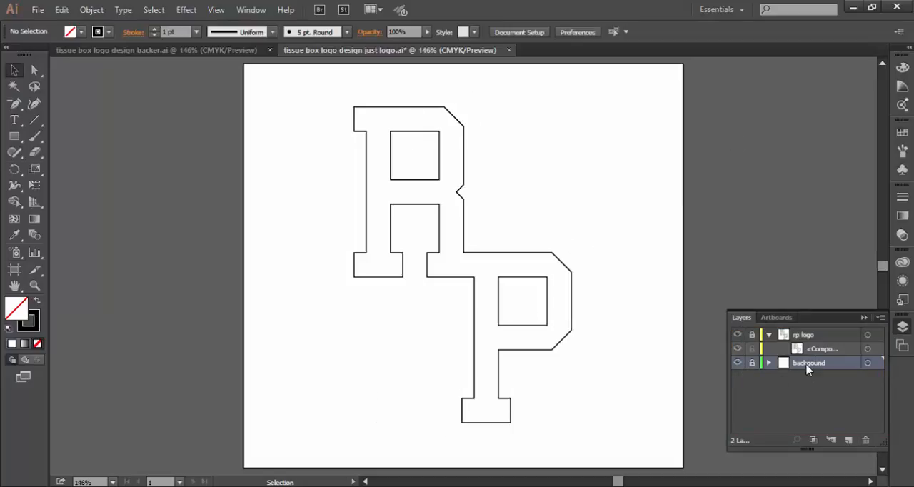
click(769, 335)
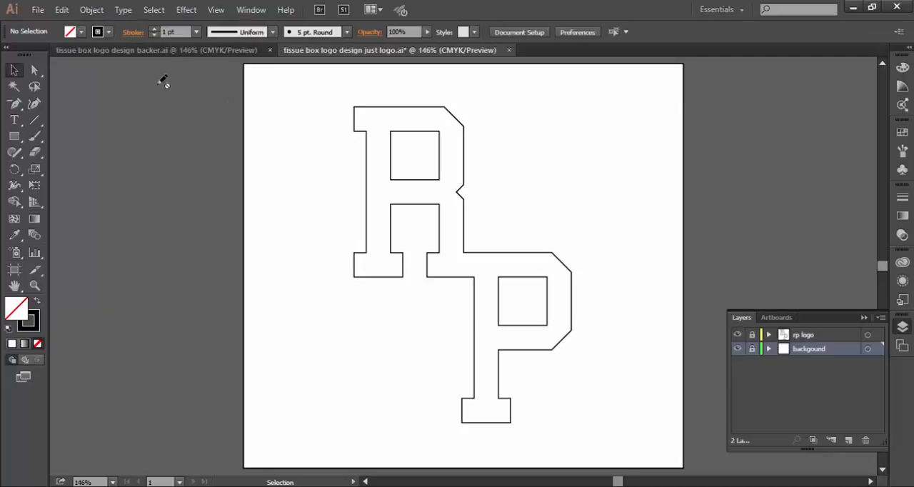
Step: Save the changes to the just logo document, accepting the older-format conversion
click(37, 10)
click(67, 120)
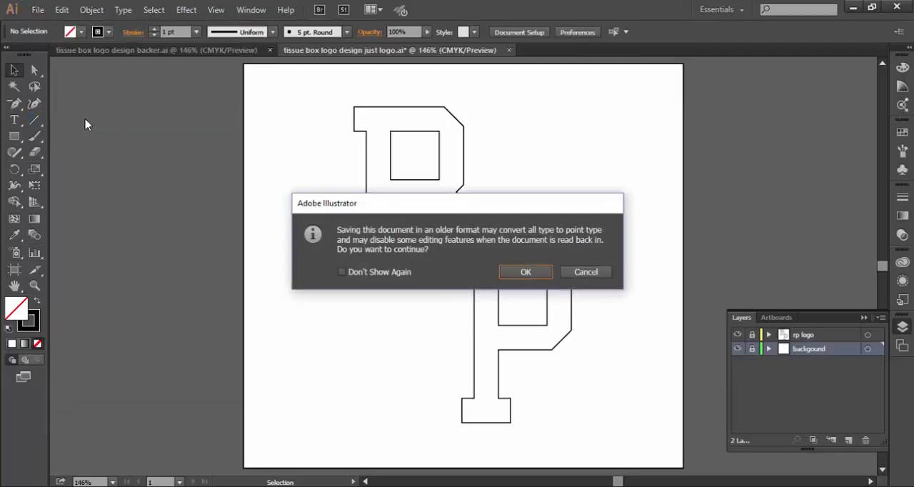
click(525, 274)
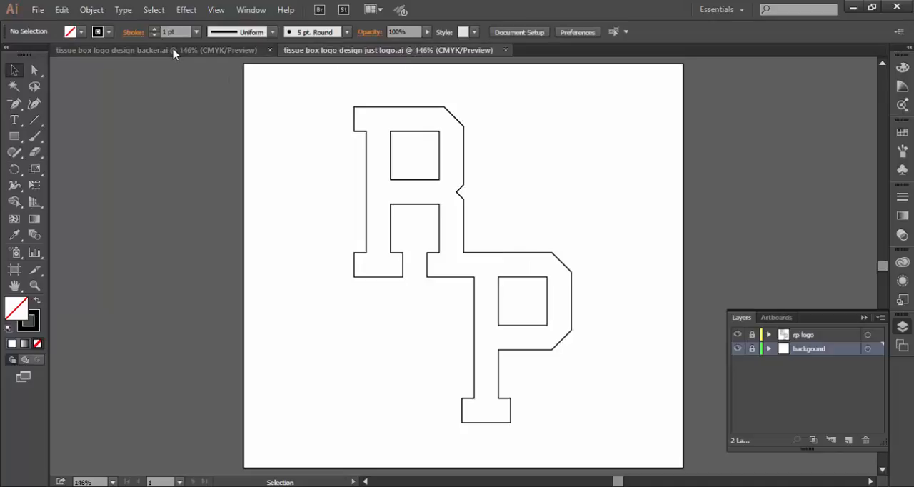
Step: Compare the outlines in the backer and just logo documents by switching between the two files
click(143, 50)
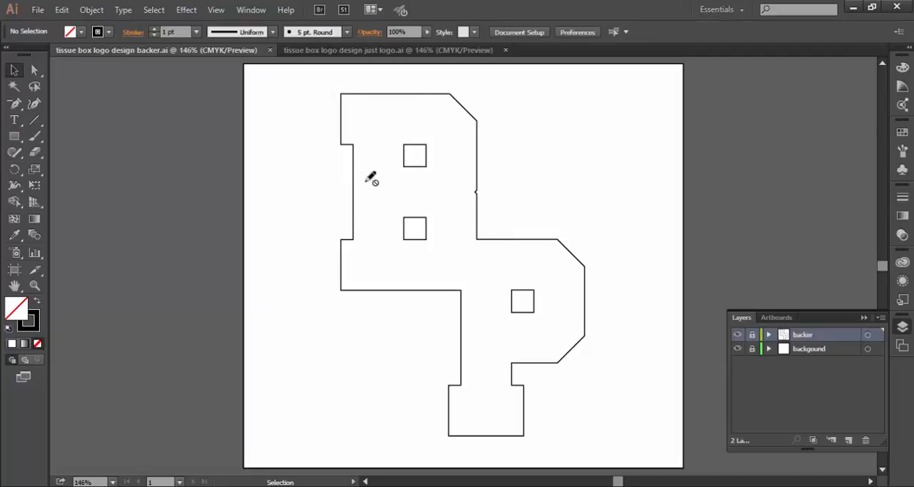
click(380, 51)
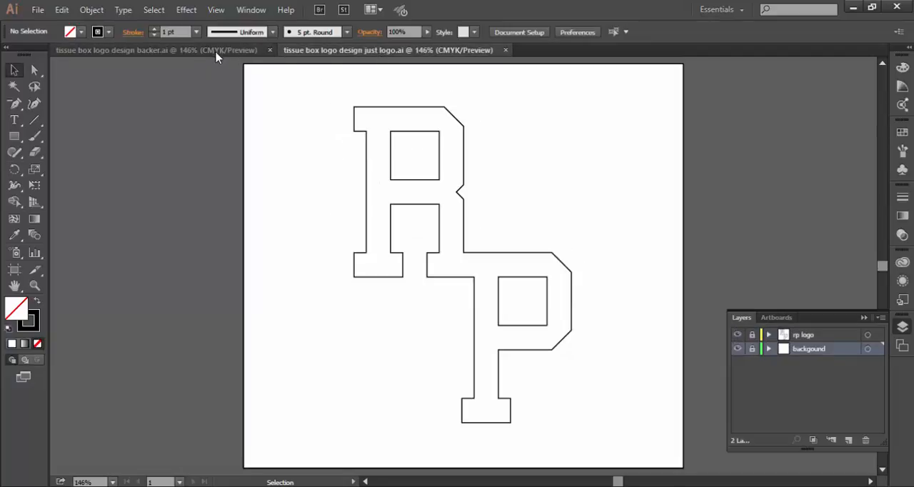
click(218, 51)
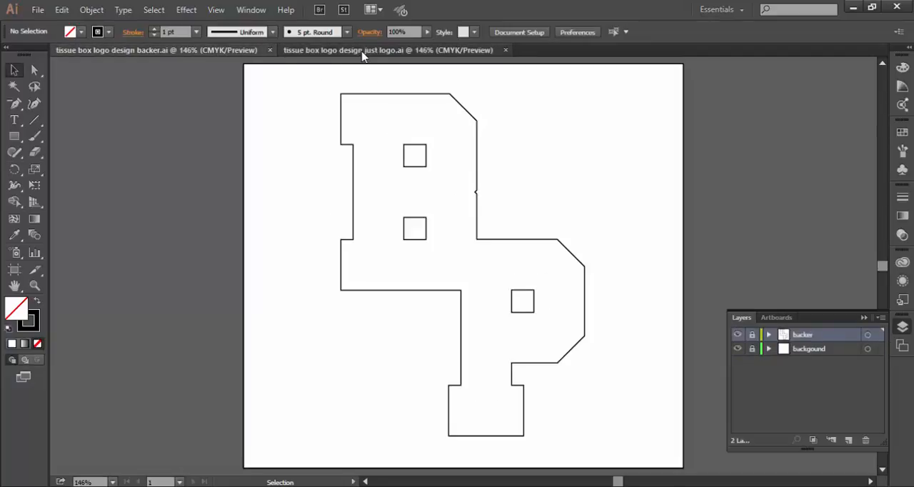
click(363, 51)
click(231, 51)
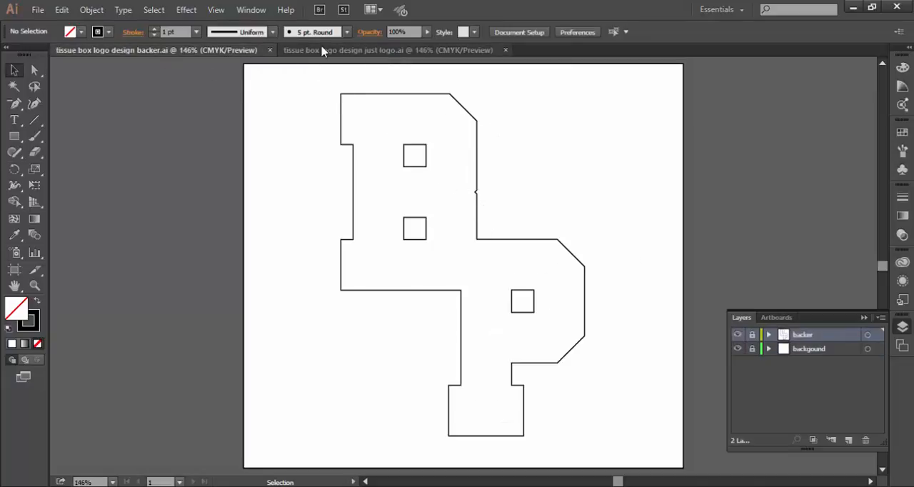
click(304, 55)
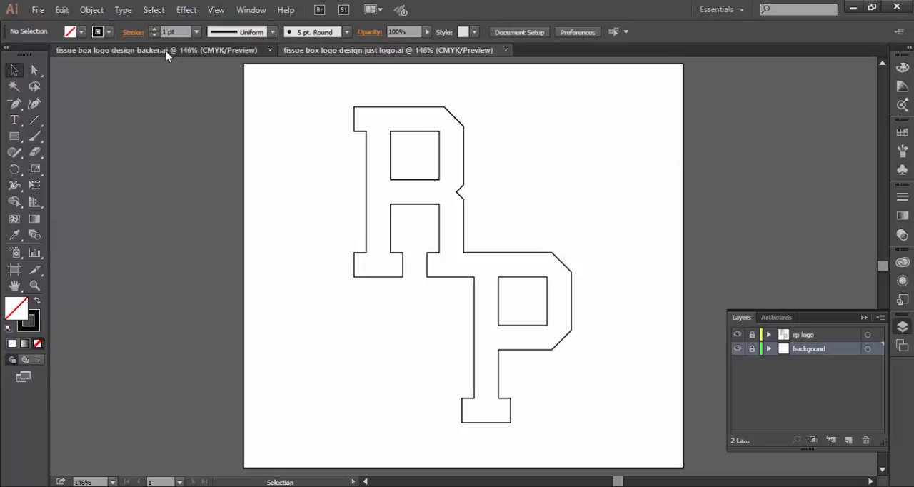
click(166, 51)
click(305, 50)
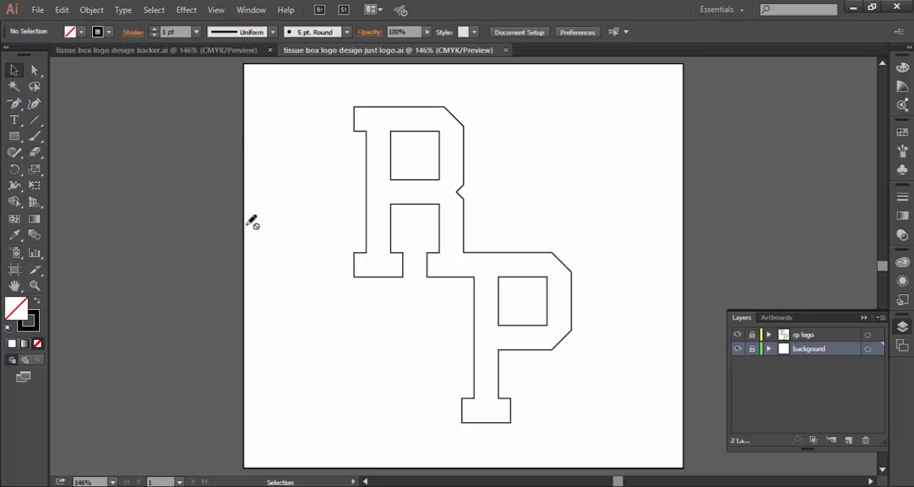
click(220, 51)
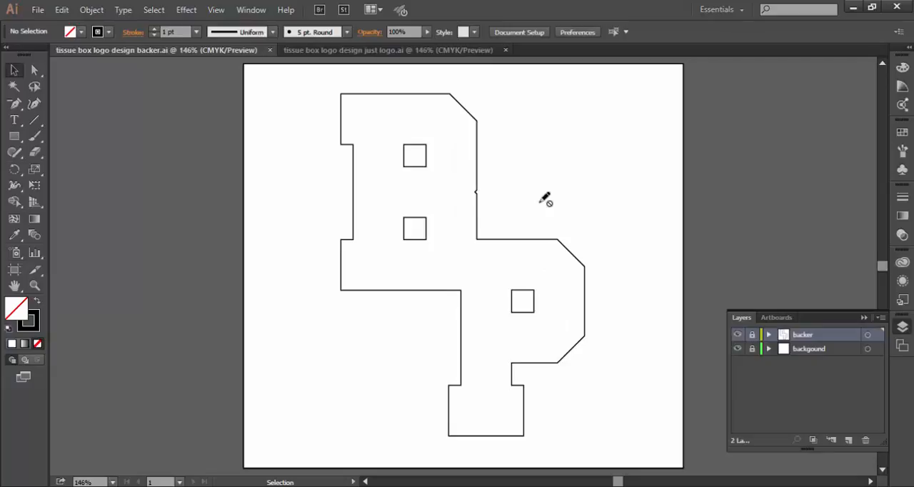